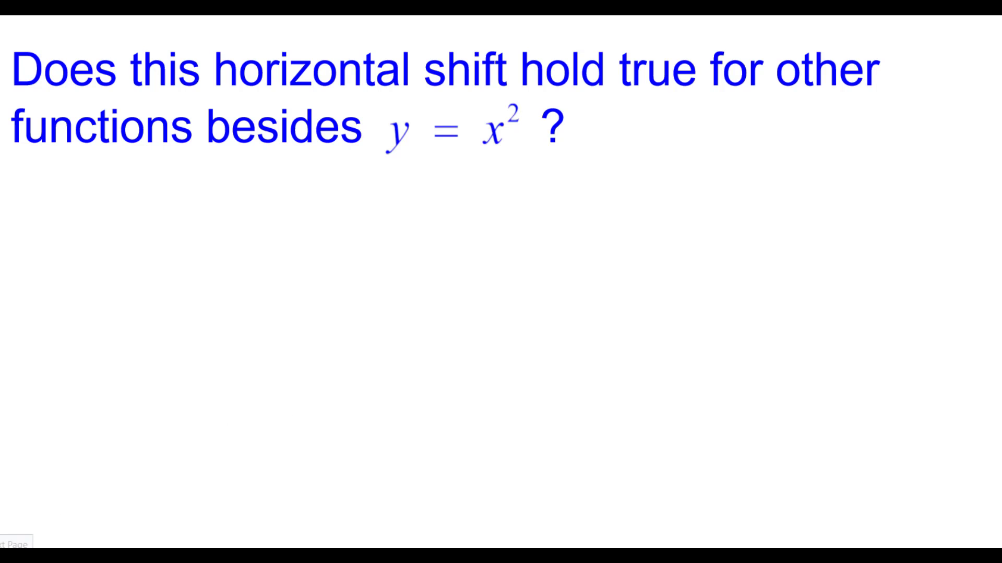
Reveal the prompt asking whether the horizontal shift holds for functions other than y=x².
{"action": "key", "text": "Right"}
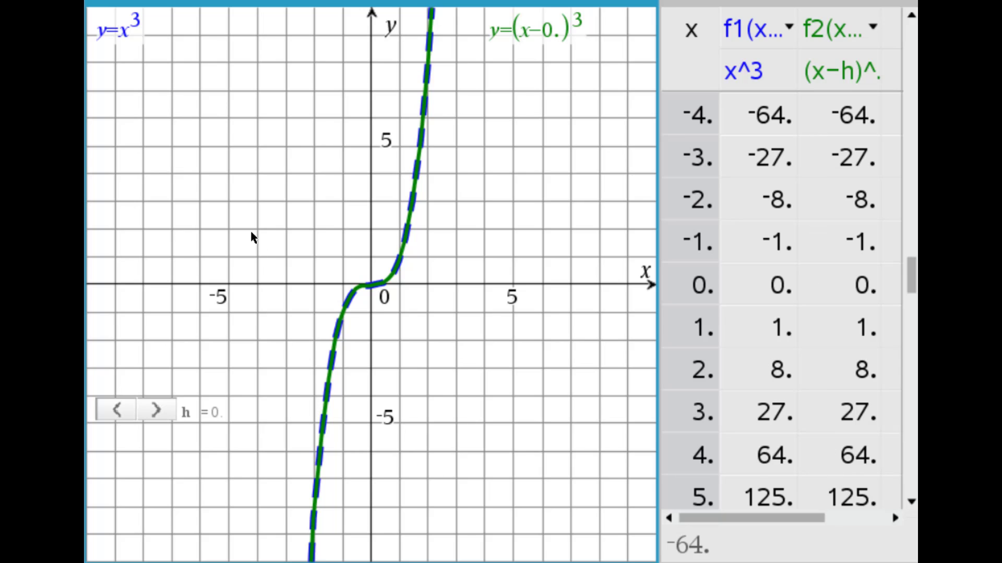
{"action": "left_click", "coordinate": [157, 412]}
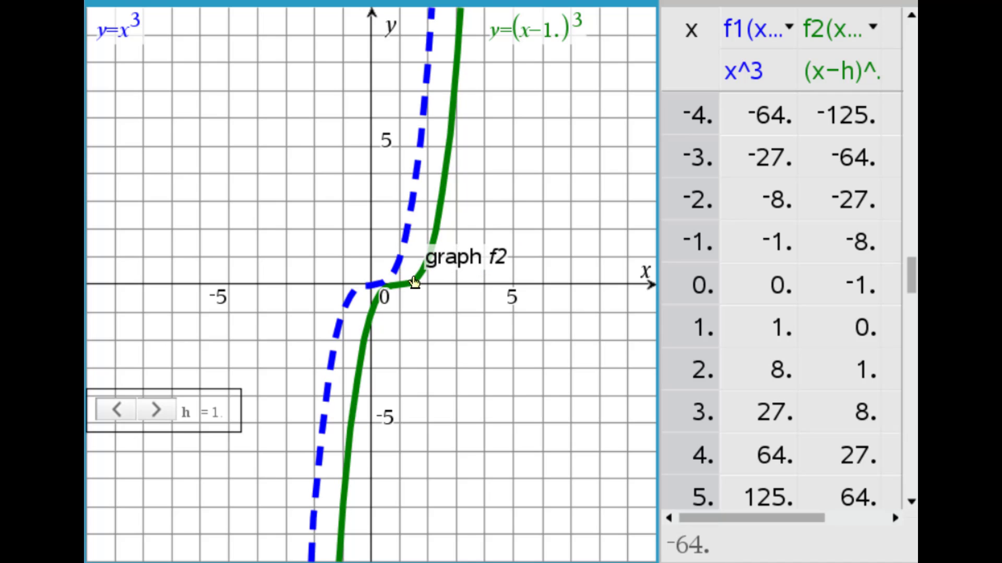
{"action": "left_click", "coordinate": [154, 423]}
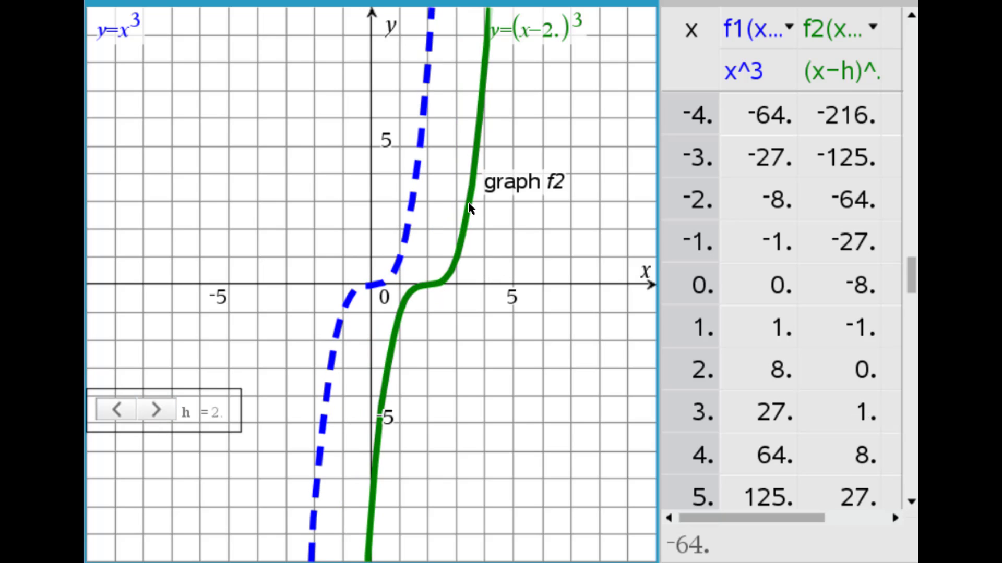
{"action": "left_click", "coordinate": [157, 410]}
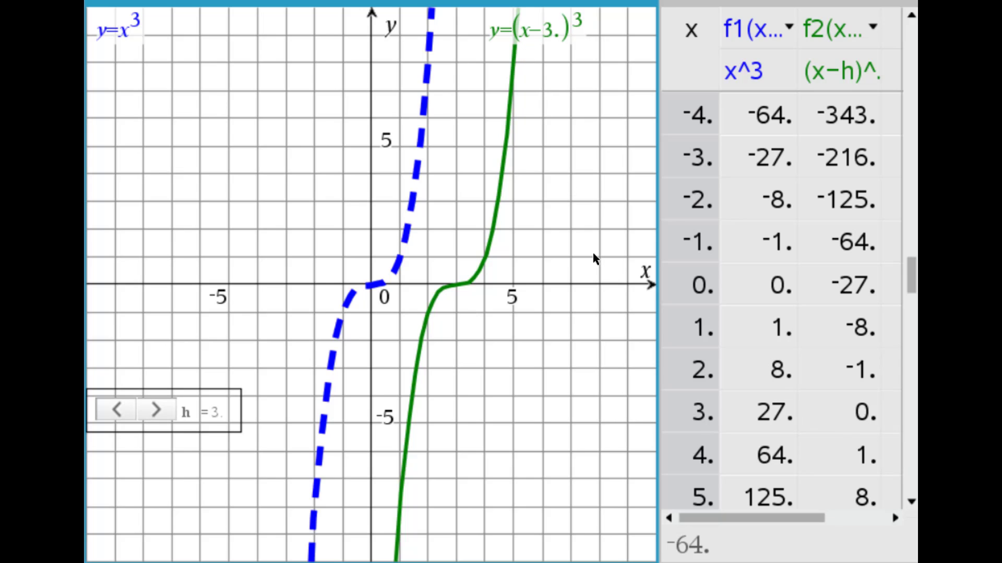
{"action": "left_click", "coordinate": [120, 423]}
{"action": "left_click", "coordinate": [120, 423]}
{"action": "left_click", "coordinate": [120, 423]}
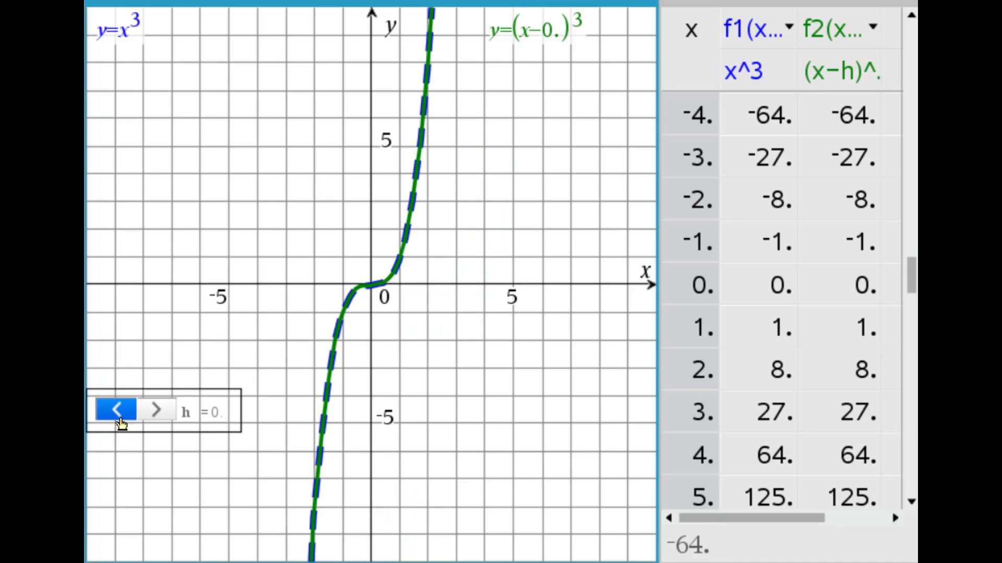
Lower h step by step from 0 to -4, shifting the cubic y=(x−h)³ four units left.
{"action": "left_click", "coordinate": [120, 422]}
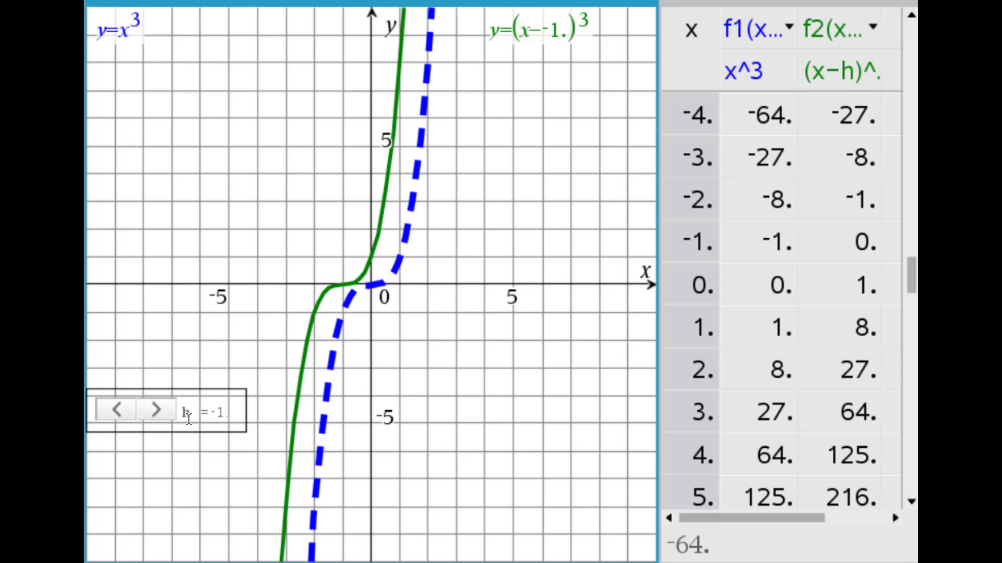
{"action": "left_click", "coordinate": [117, 410]}
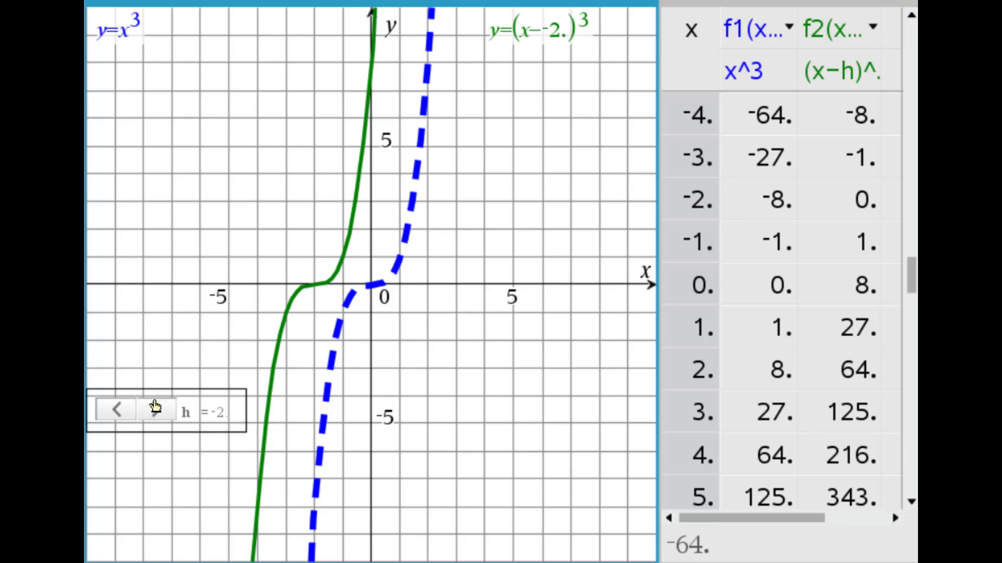
{"action": "left_click", "coordinate": [126, 413]}
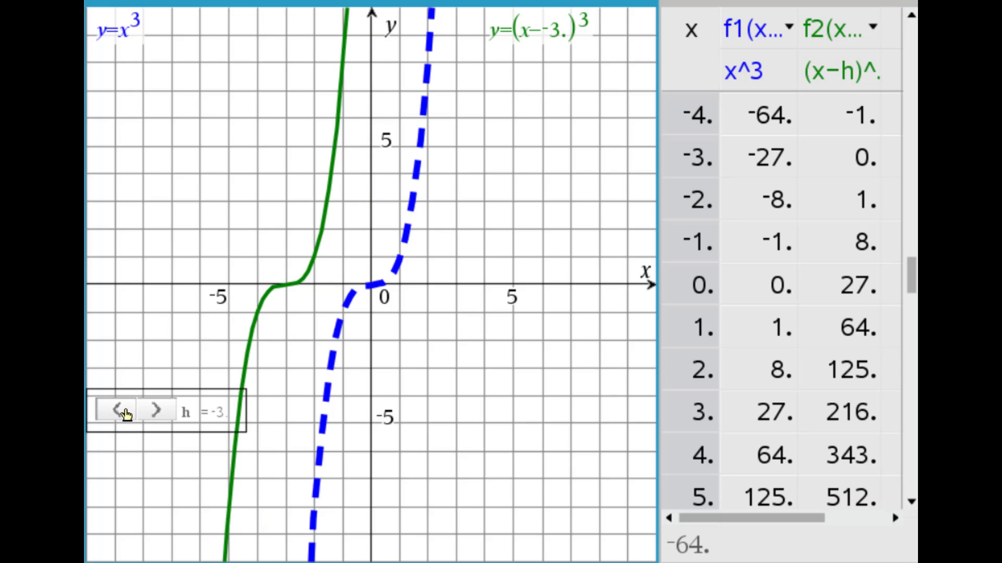
{"action": "left_click", "coordinate": [125, 413]}
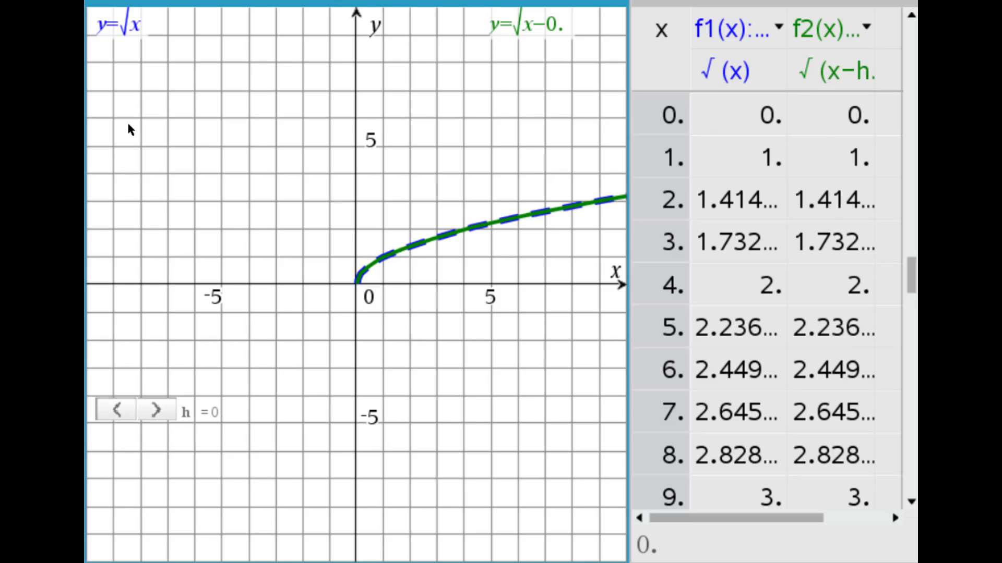
{"action": "left_click", "coordinate": [155, 411]}
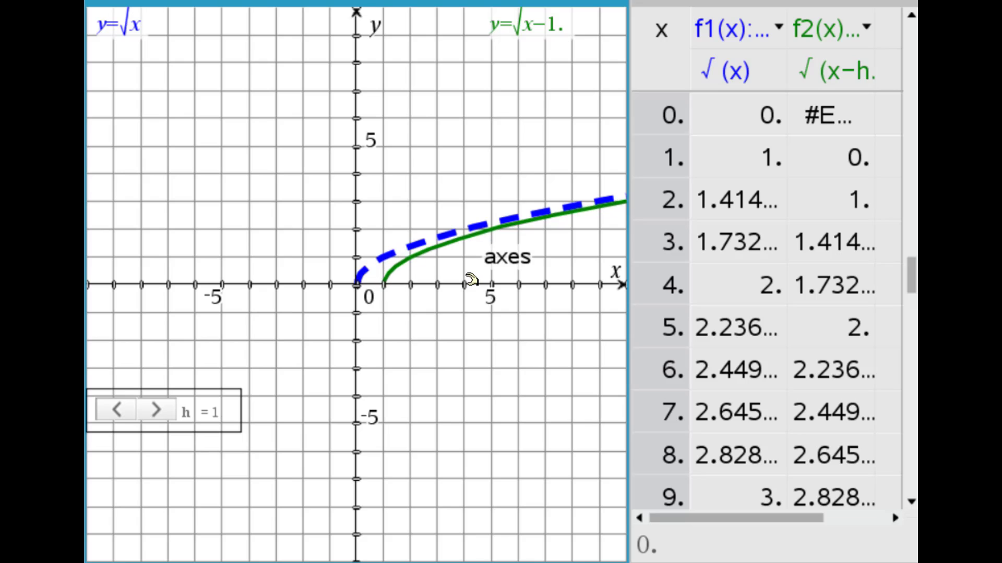
{"action": "left_click", "coordinate": [156, 411]}
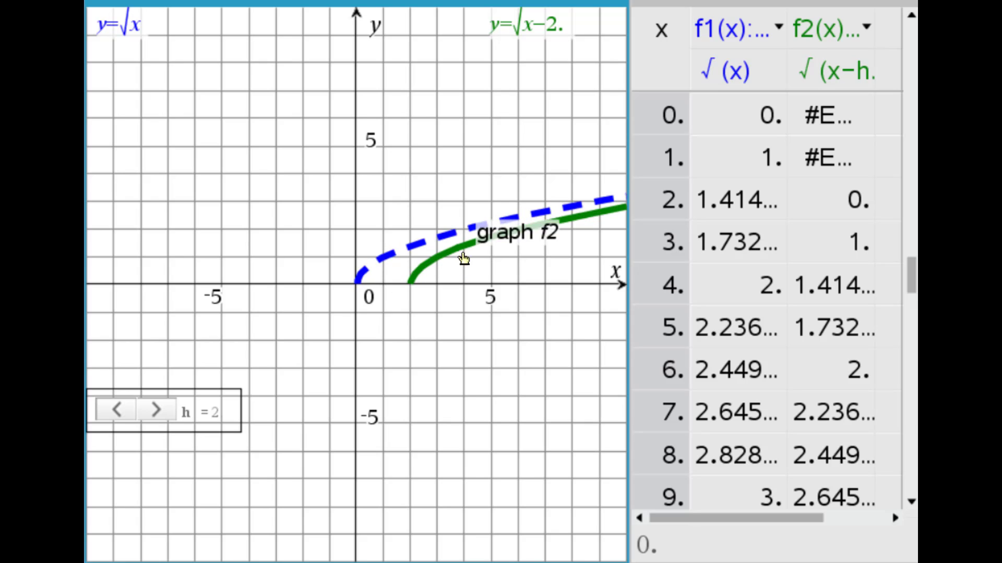
{"action": "left_click", "coordinate": [161, 412]}
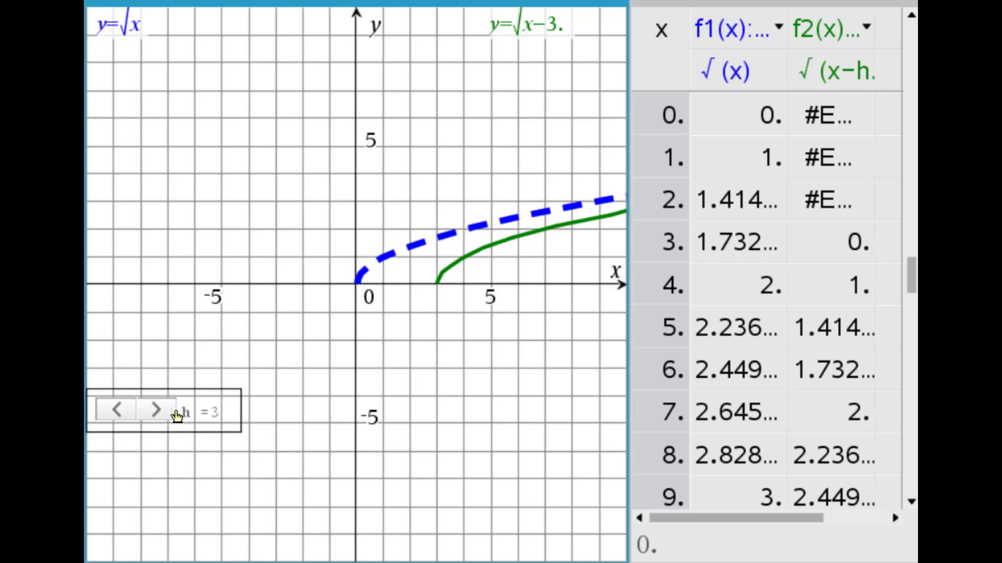
{"action": "left_click", "coordinate": [117, 412]}
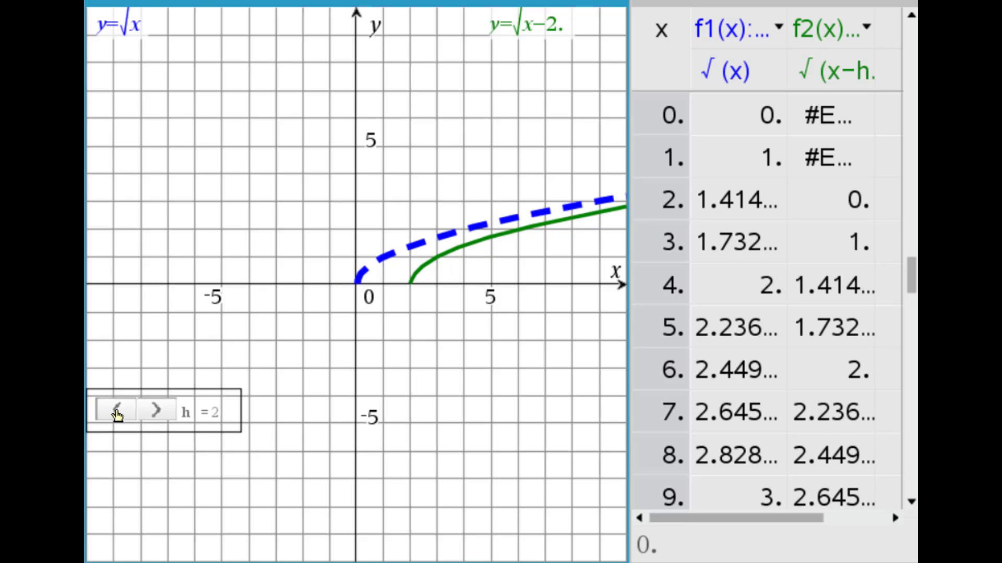
{"action": "left_click", "coordinate": [117, 412]}
{"action": "left_click", "coordinate": [117, 413]}
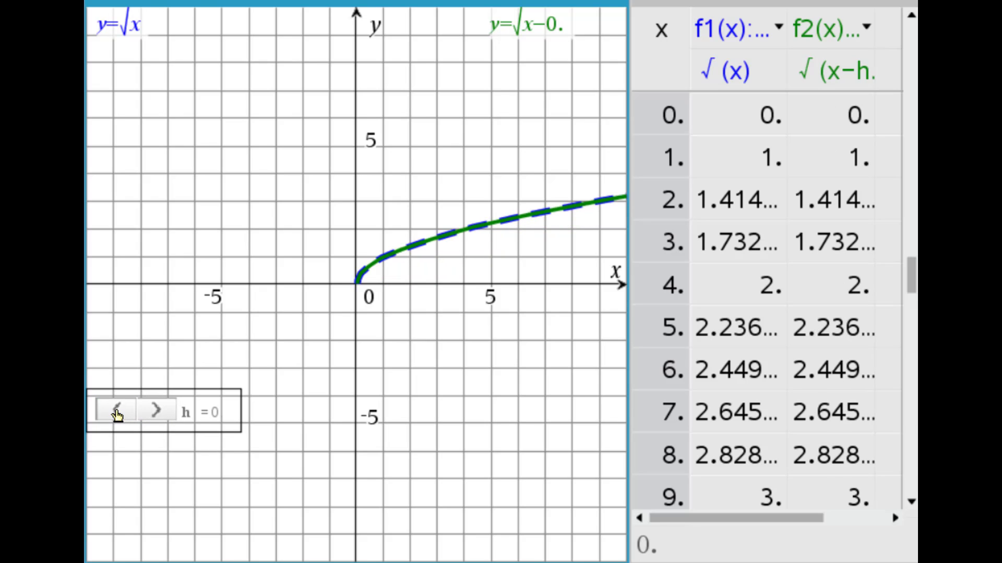
Lower h step by step to -5, shifting y=√(x−h) five units left of y=√x.
{"action": "left_click", "coordinate": [117, 412]}
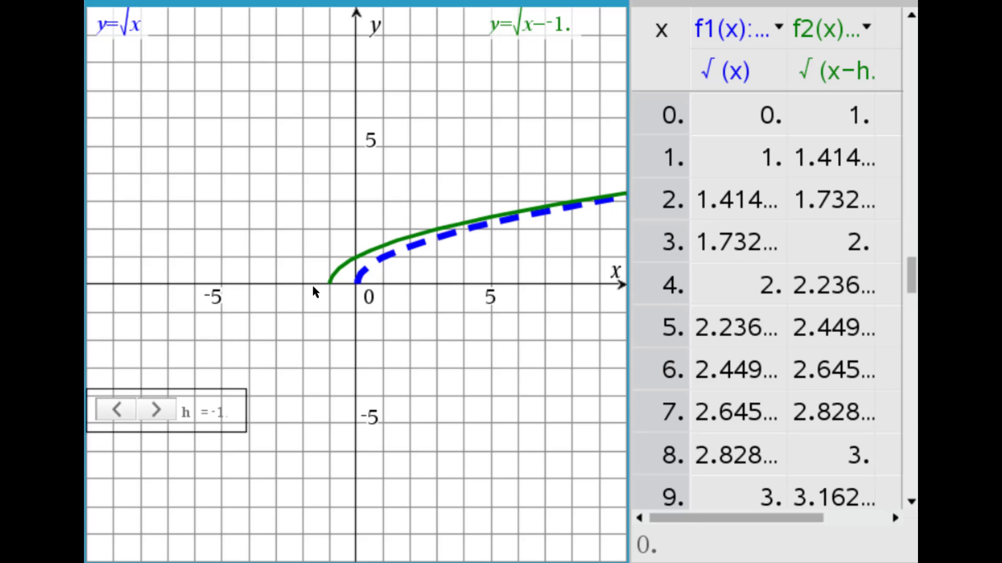
{"action": "left_click", "coordinate": [117, 411]}
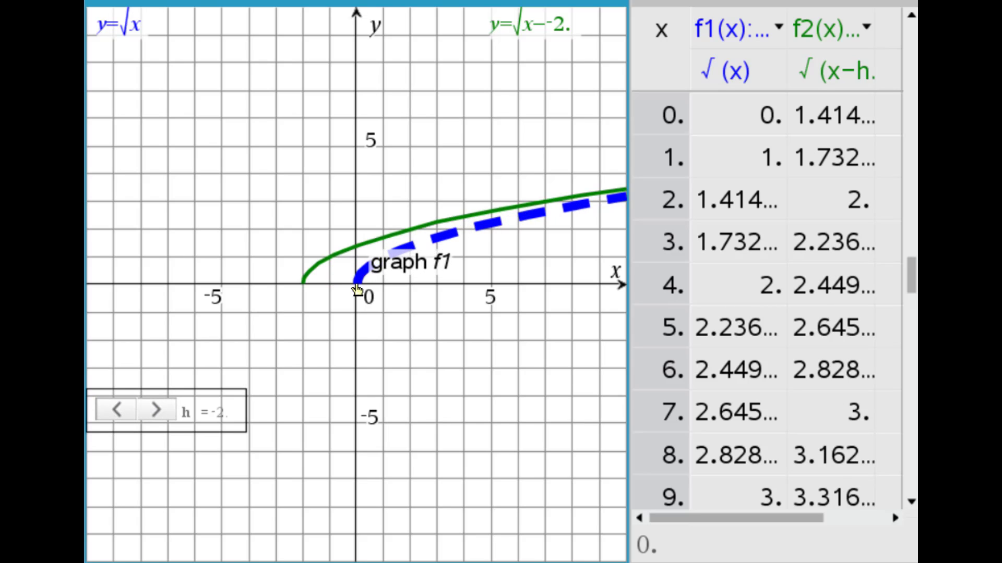
{"action": "left_click", "coordinate": [118, 411]}
{"action": "left_click", "coordinate": [119, 411]}
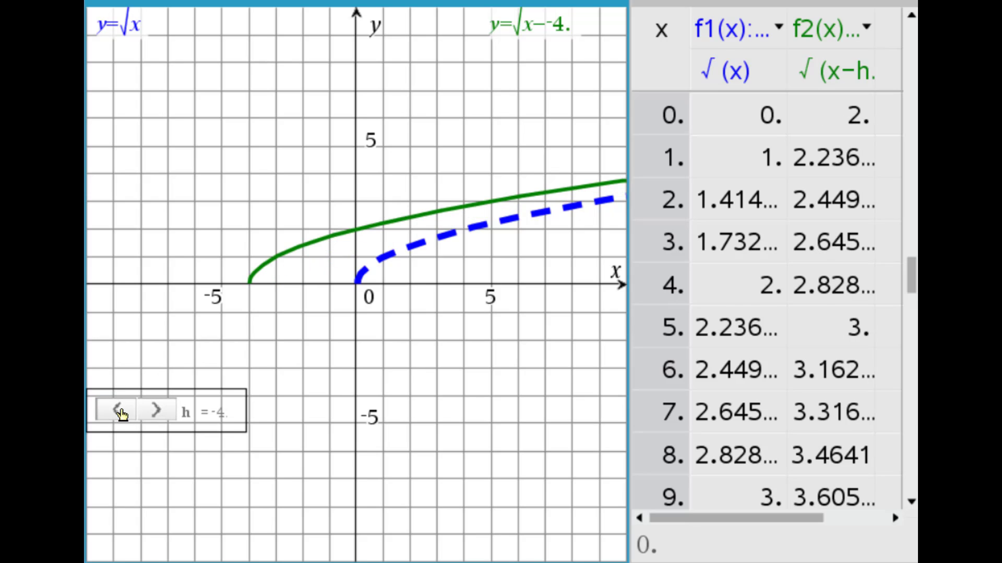
{"action": "left_click", "coordinate": [120, 412]}
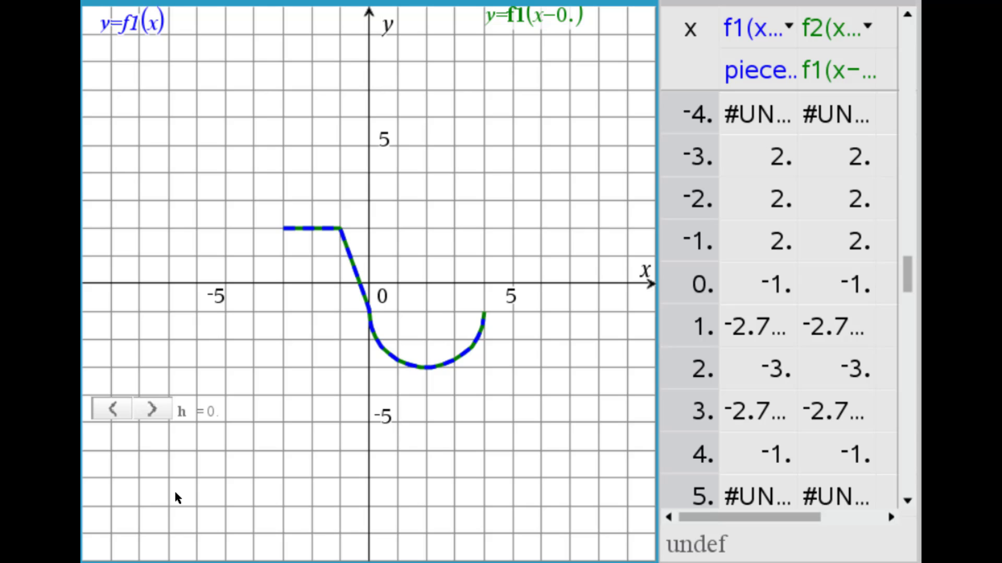
Raise h from 0 to 4, moving the piecewise graph f1(x−h) four units right.
{"action": "left_click", "coordinate": [152, 410]}
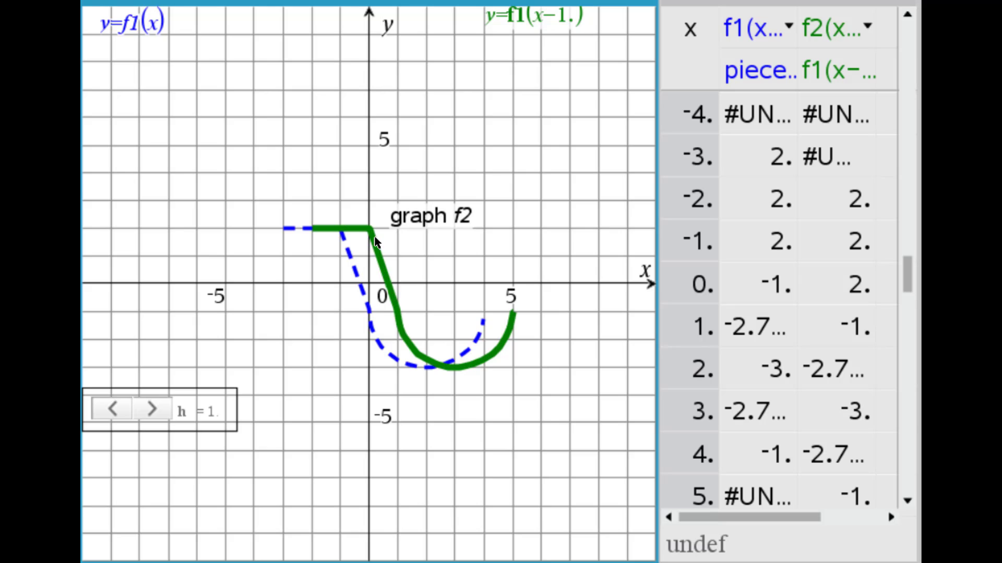
{"action": "left_click", "coordinate": [151, 410]}
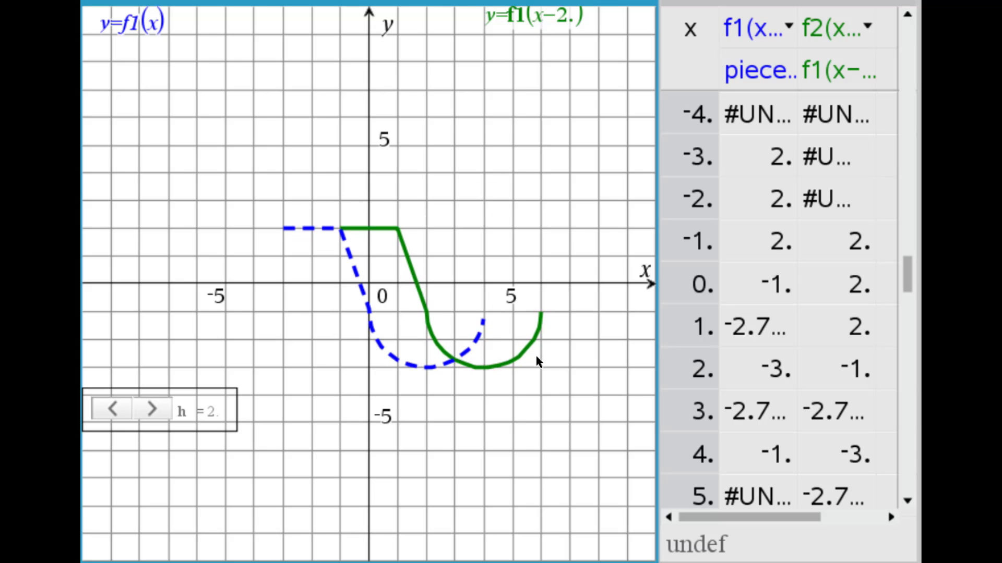
{"action": "left_click", "coordinate": [152, 409]}
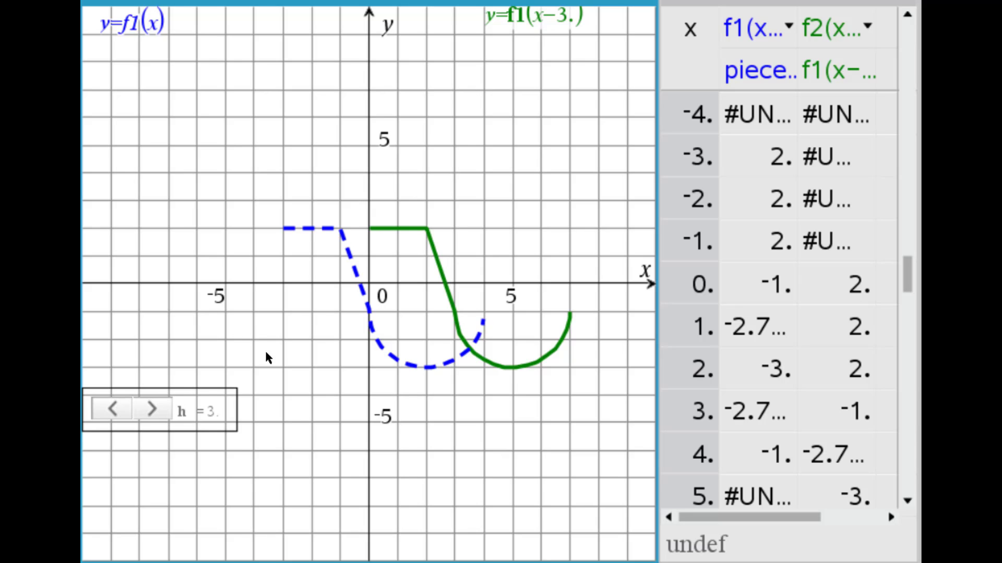
{"action": "left_click", "coordinate": [160, 415]}
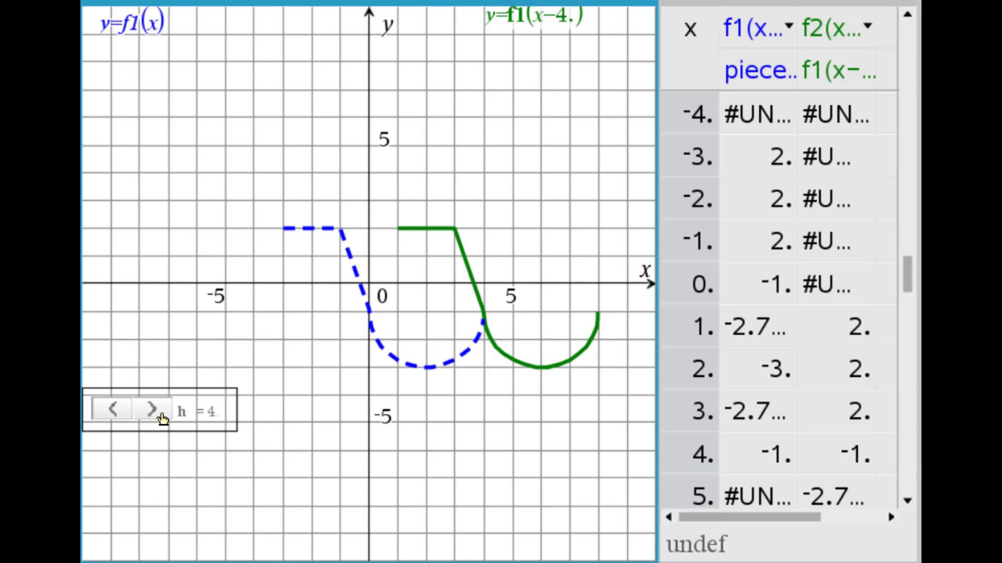
Step h back down through 0 to -3, shifting f1(x−h) left of f1(x).
{"action": "left_click", "coordinate": [113, 410]}
{"action": "left_click", "coordinate": [116, 411]}
{"action": "left_click", "coordinate": [116, 412]}
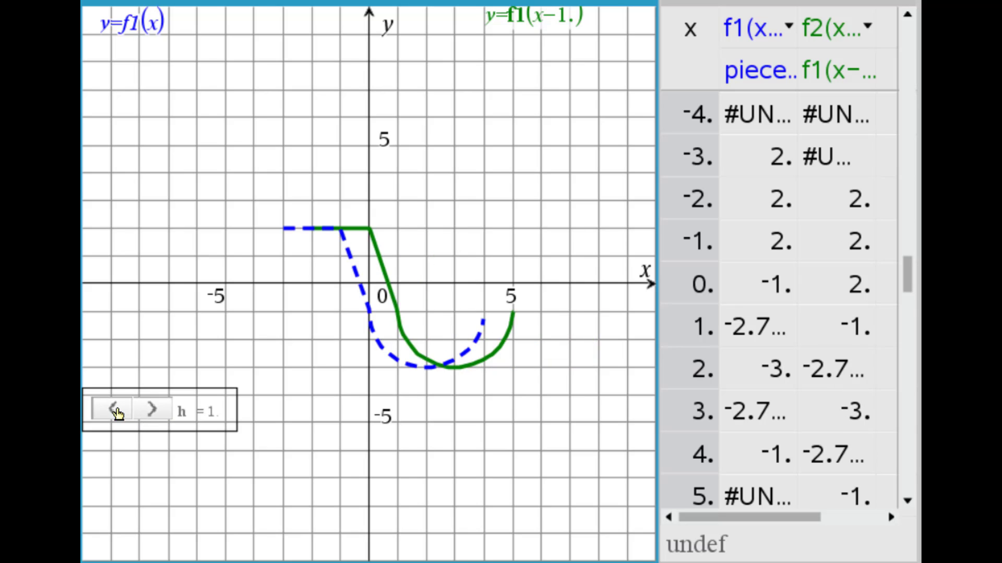
{"action": "left_click", "coordinate": [116, 411]}
{"action": "left_click", "coordinate": [116, 411]}
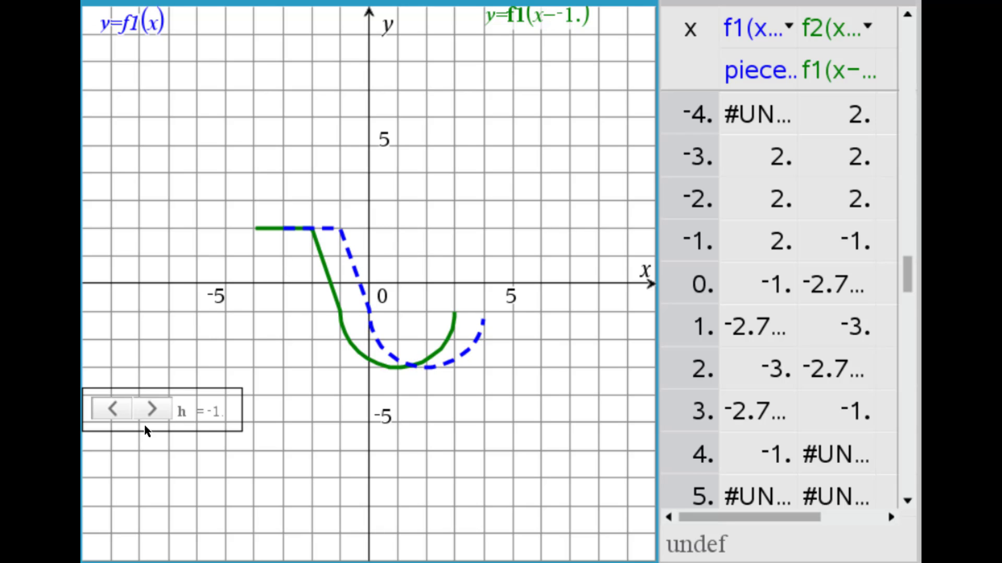
{"action": "left_click", "coordinate": [116, 413]}
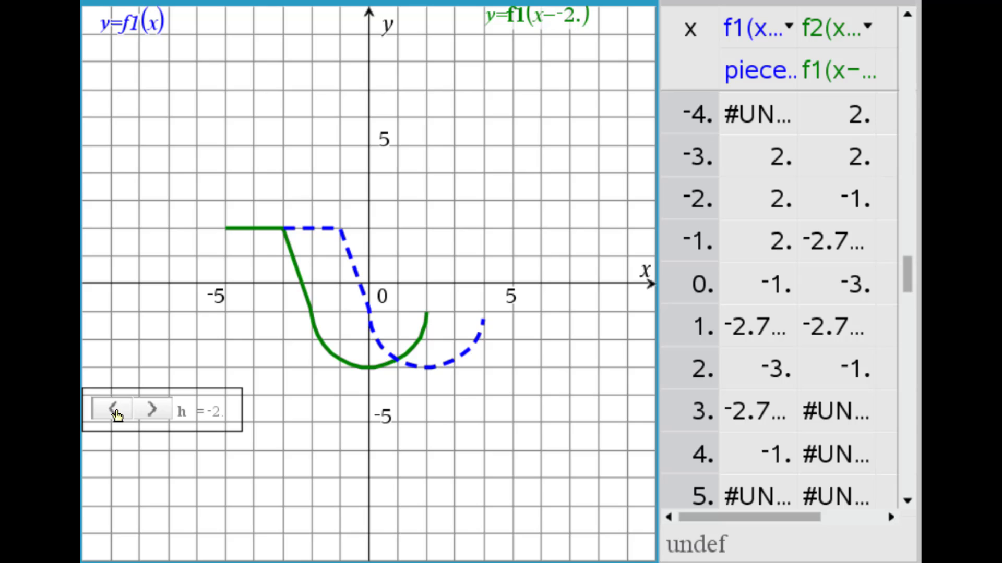
{"action": "left_click", "coordinate": [116, 413]}
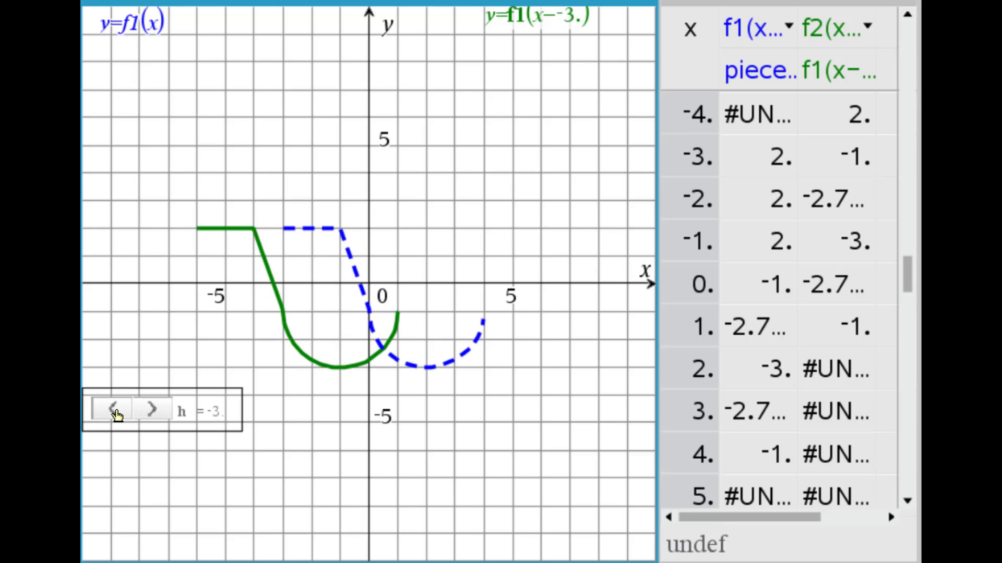